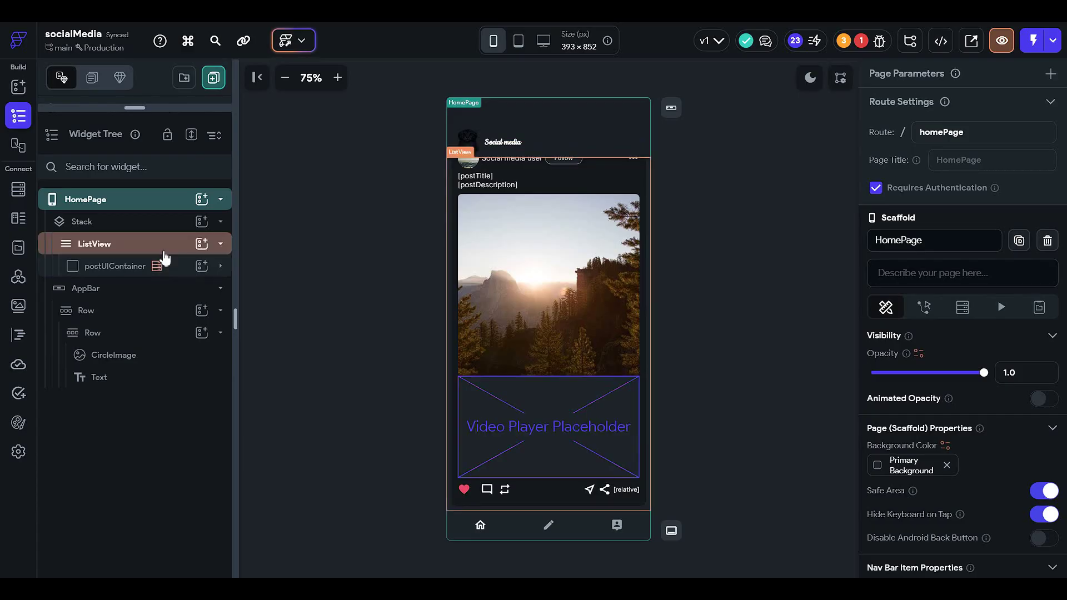
Examine the HomePage widget structure, including the AppBar, Stack, ListView and nested postUIContainer
{"action": "left_click", "coordinate": [172, 290]}
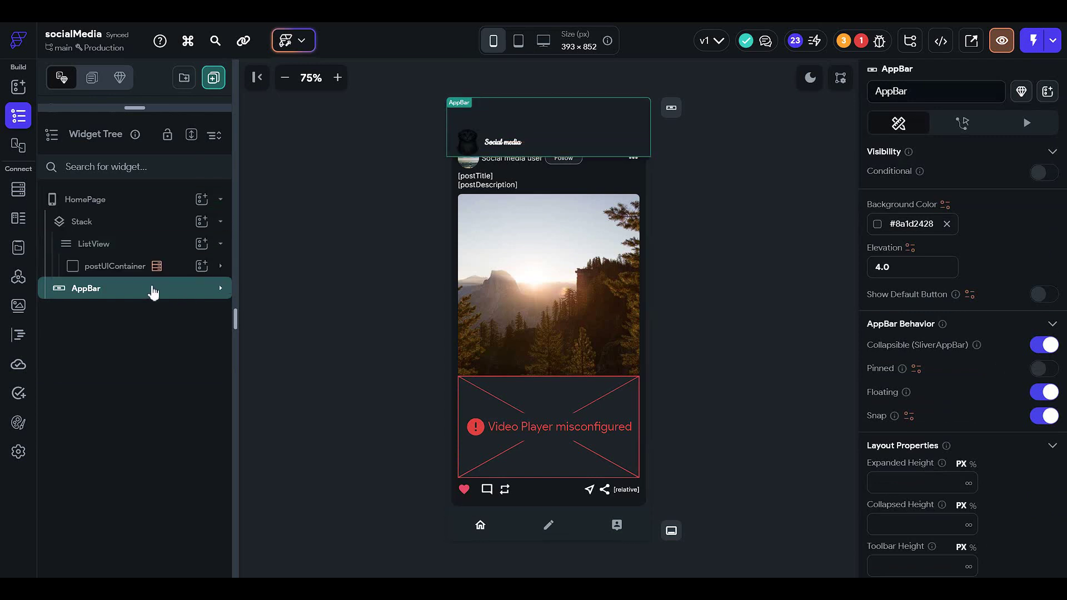
{"action": "left_click", "coordinate": [149, 221]}
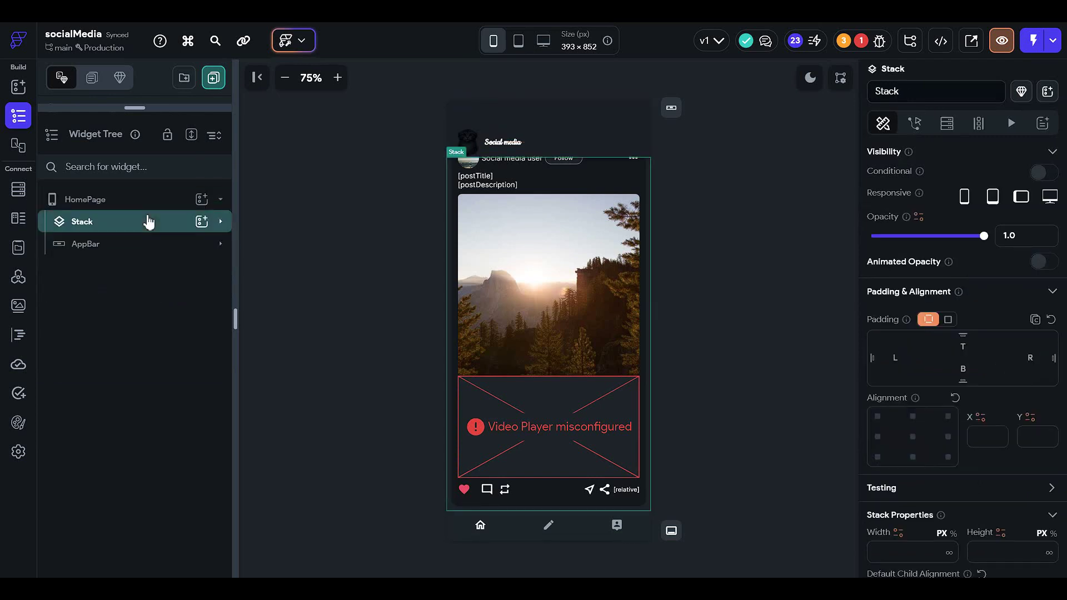
{"action": "left_click", "coordinate": [149, 222]}
{"action": "left_click", "coordinate": [161, 245]}
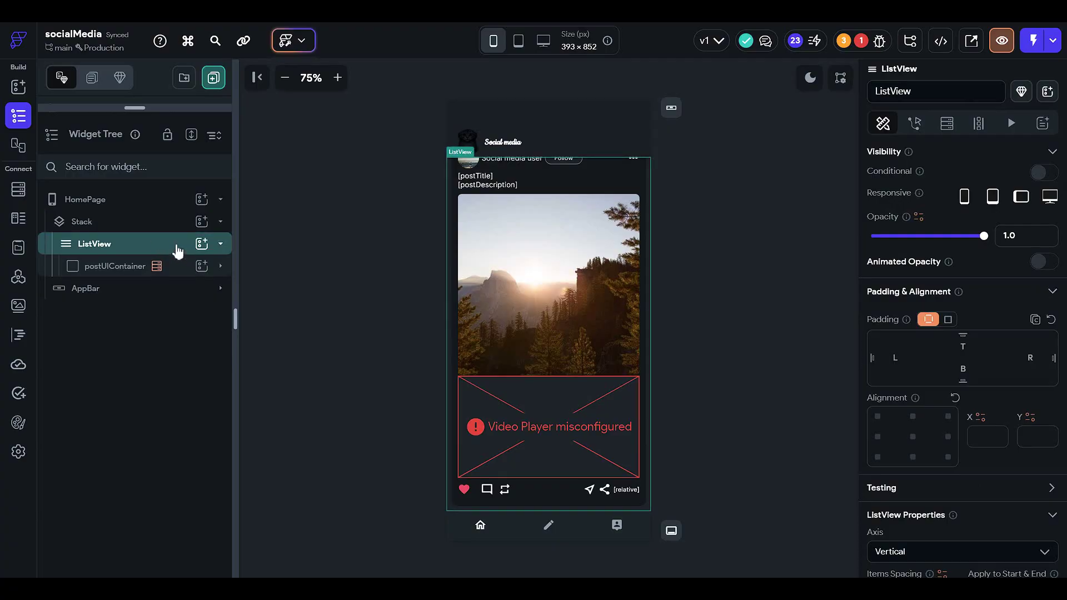
{"action": "left_click", "coordinate": [175, 248]}
{"action": "left_click", "coordinate": [165, 204]}
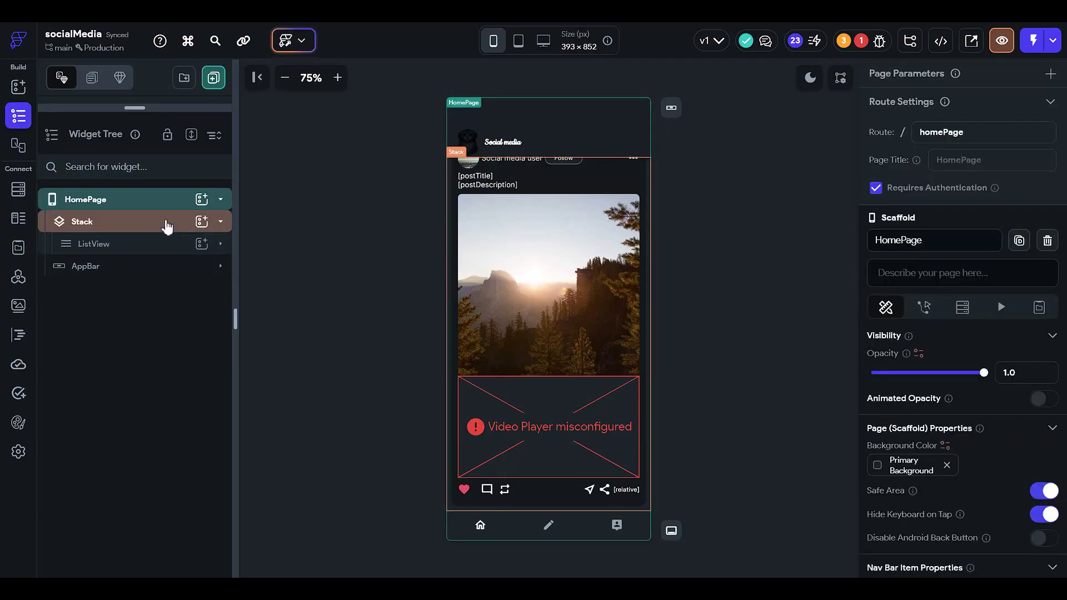
{"action": "left_click", "coordinate": [168, 249]}
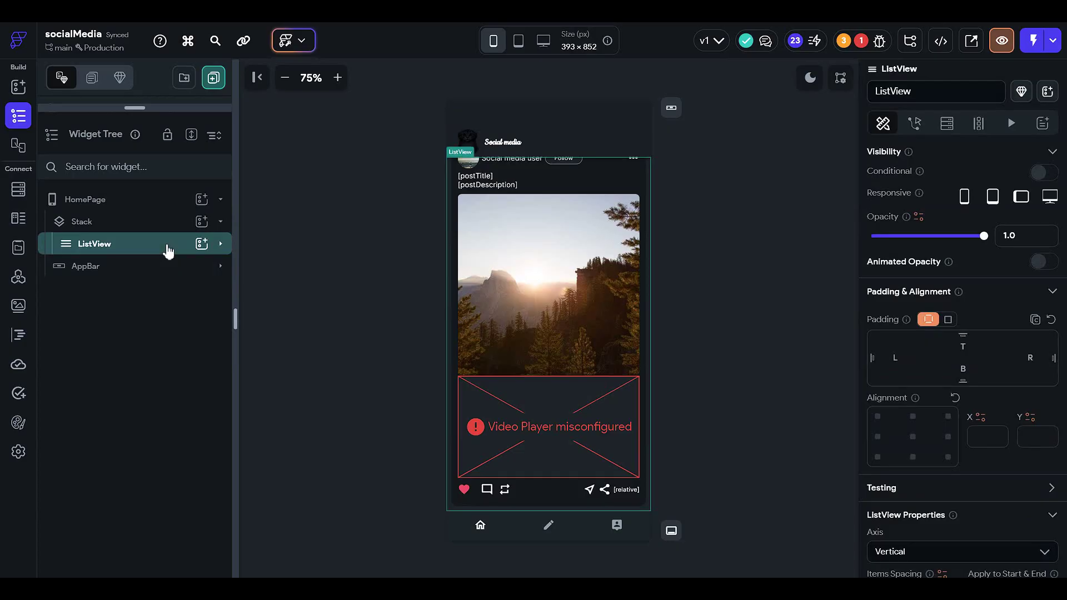
{"action": "scroll", "coordinate": [461, 278], "scroll_direction": "up", "scroll_amount": 1}
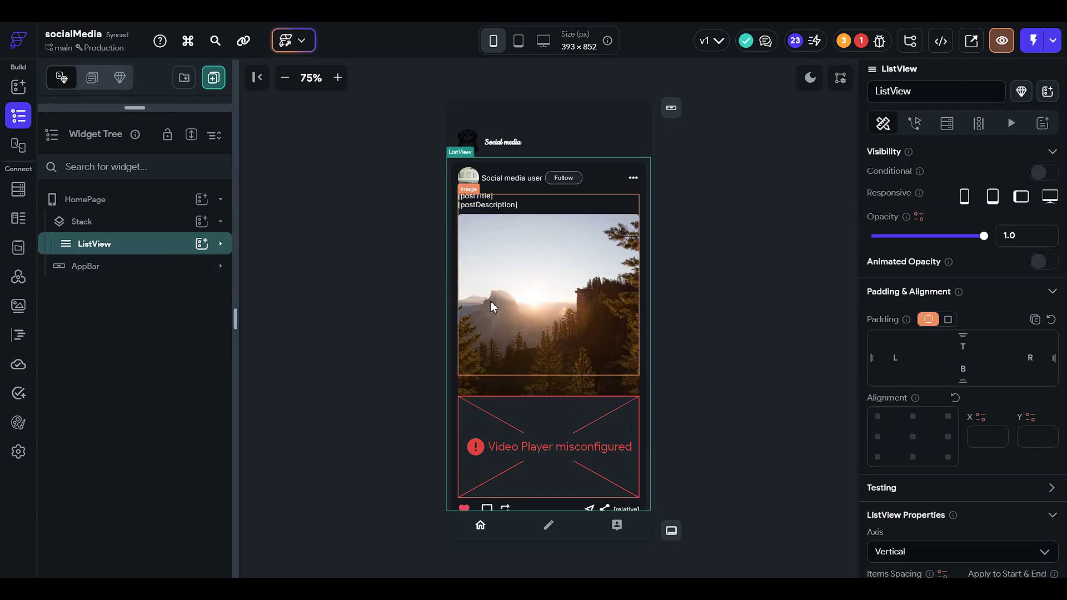
{"action": "left_click", "coordinate": [138, 251]}
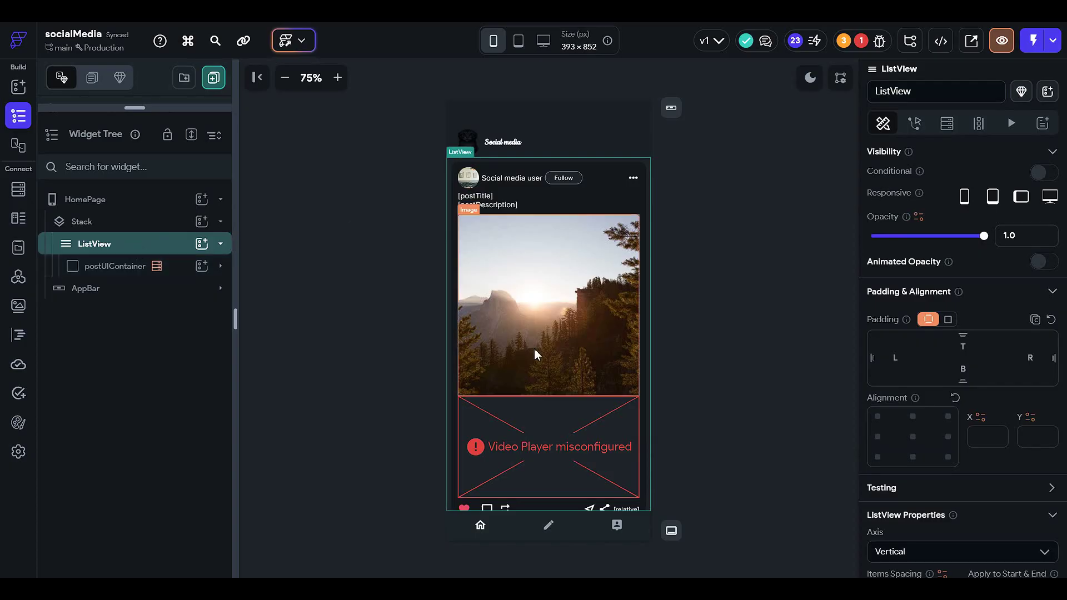
{"action": "scroll", "coordinate": [534, 355], "scroll_direction": "down", "scroll_amount": 1}
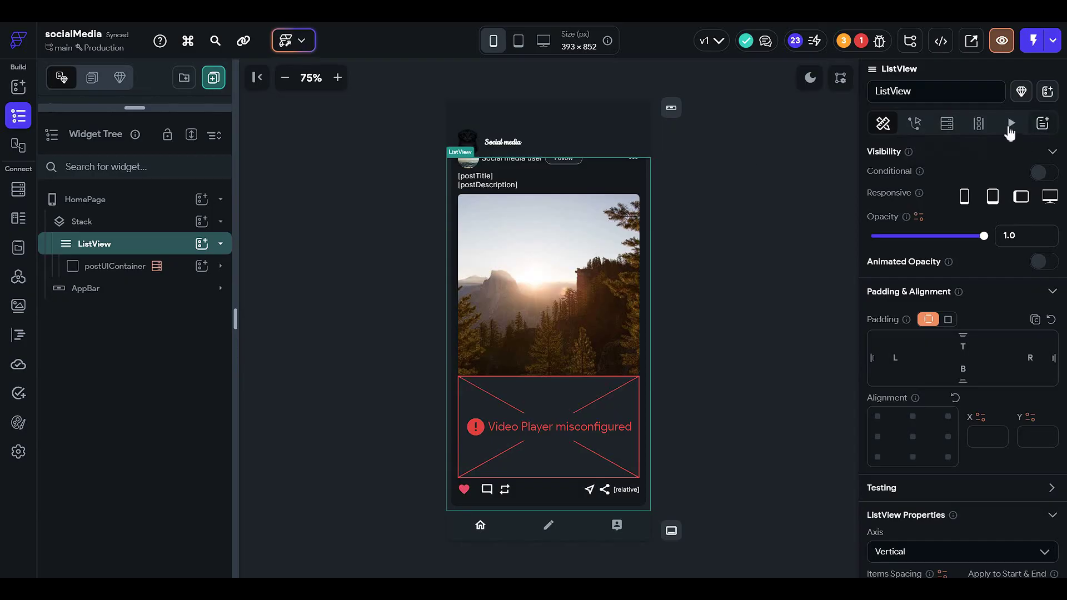
Open the ListView's backend query settings and examine the field schemas of the Firestore posts and users collections
{"action": "left_click", "coordinate": [960, 123]}
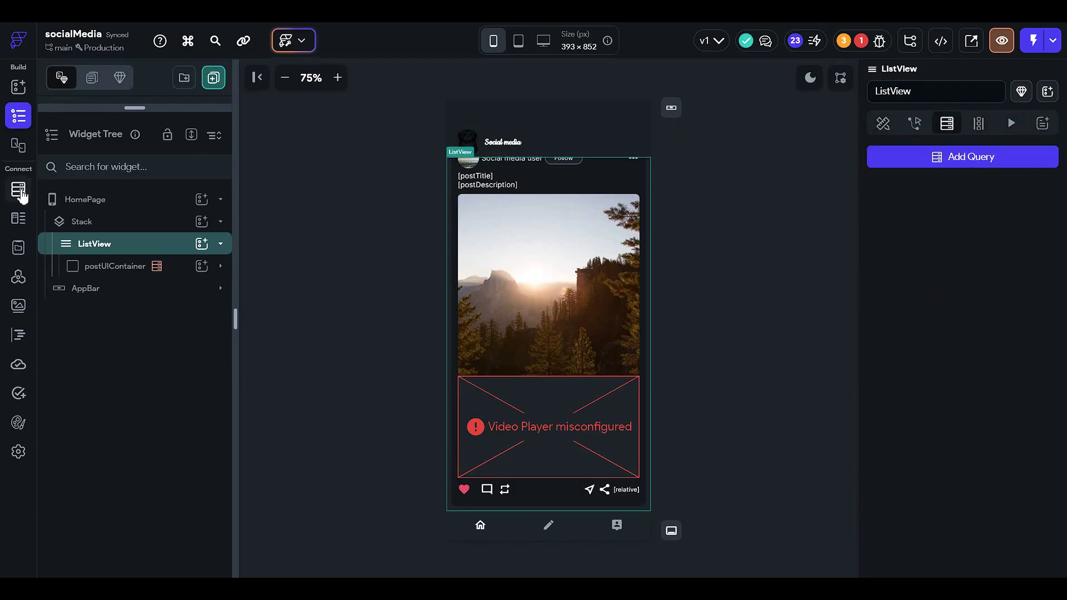
{"action": "left_click", "coordinate": [18, 189]}
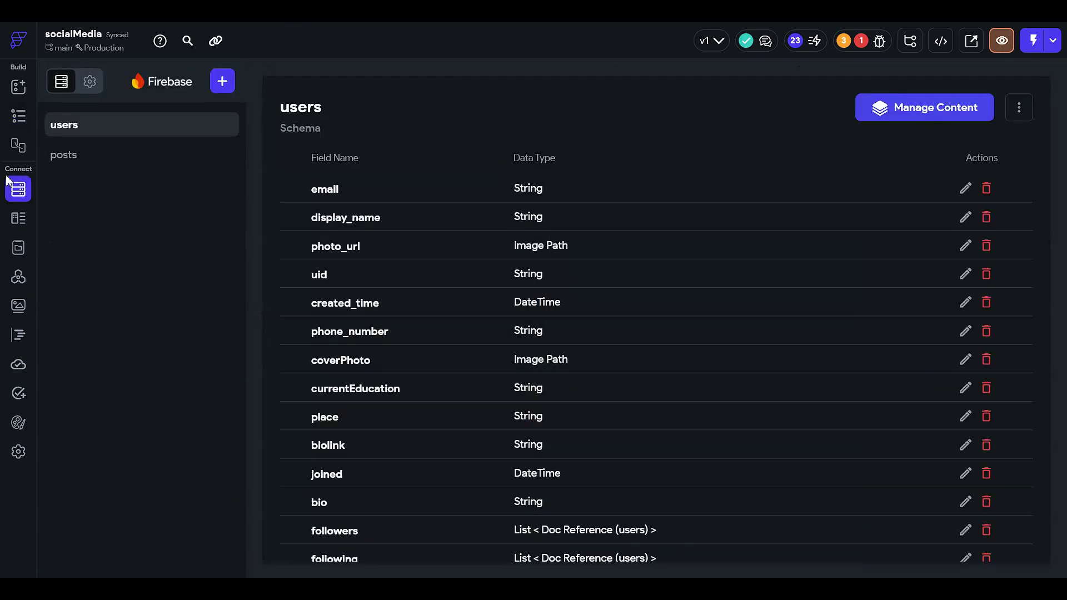
{"action": "left_click", "coordinate": [104, 156]}
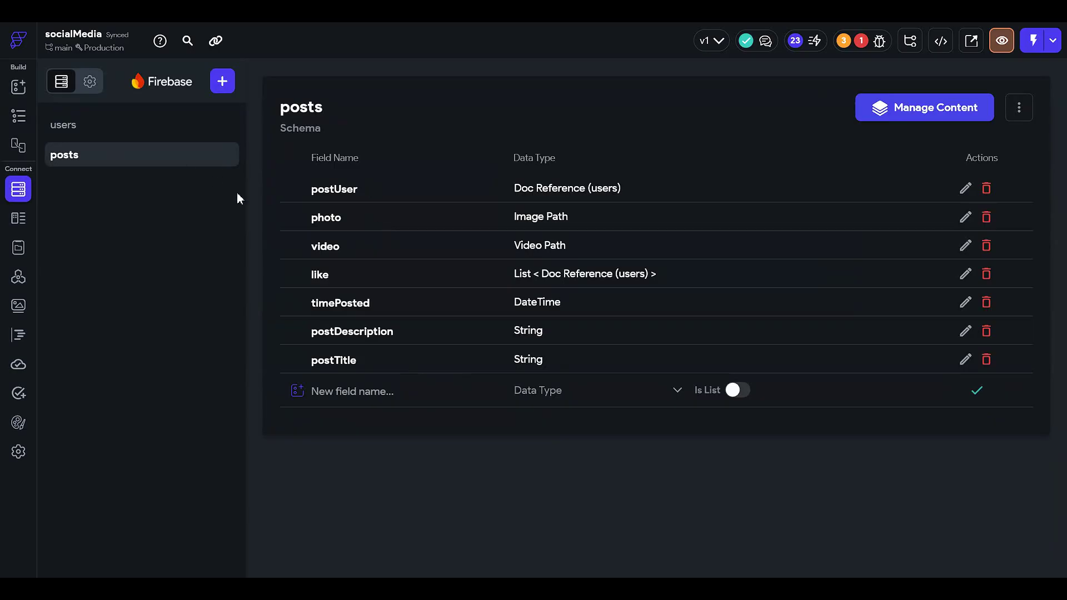
{"action": "left_click", "coordinate": [128, 131]}
{"action": "scroll", "coordinate": [461, 322], "scroll_direction": "down", "scroll_amount": 1}
{"action": "scroll", "coordinate": [453, 320], "scroll_direction": "up", "scroll_amount": 1}
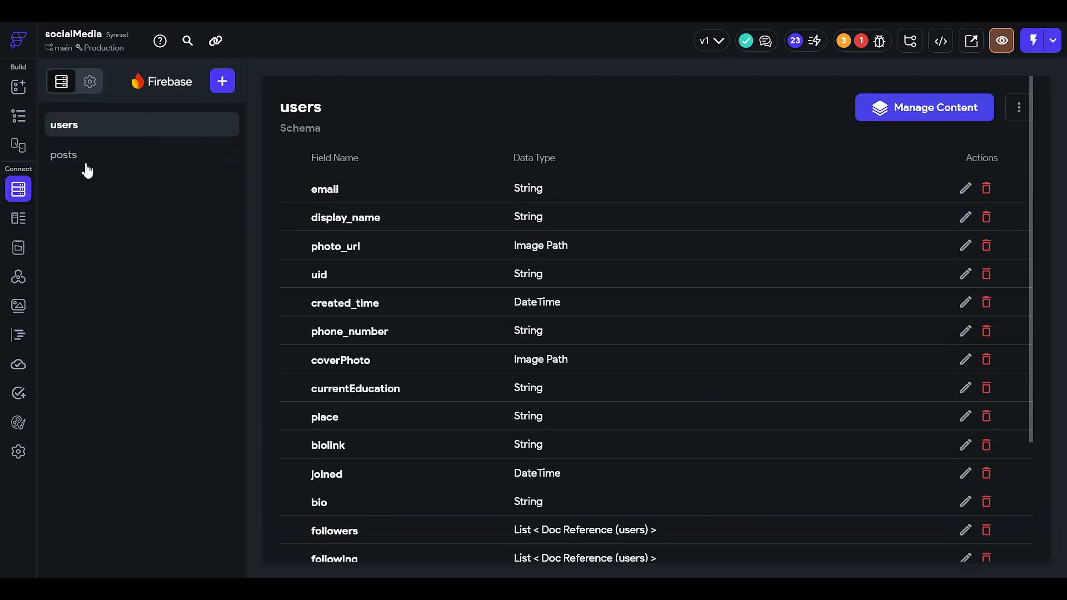
Add a Query Collection backend query on the posts collection to the HomePage ListView
{"action": "left_click", "coordinate": [18, 116]}
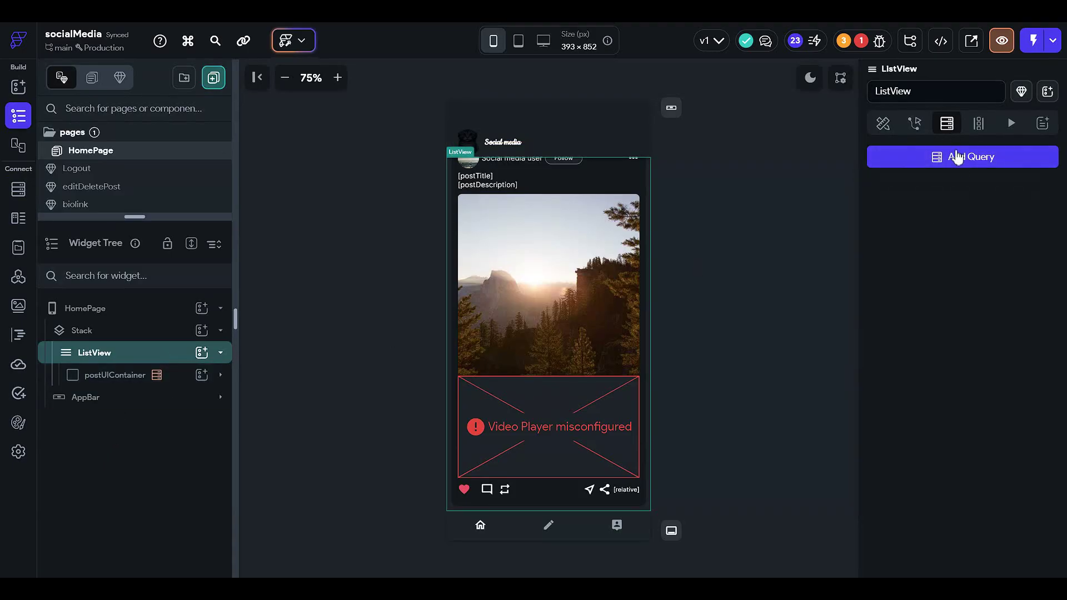
{"action": "left_click", "coordinate": [965, 158]}
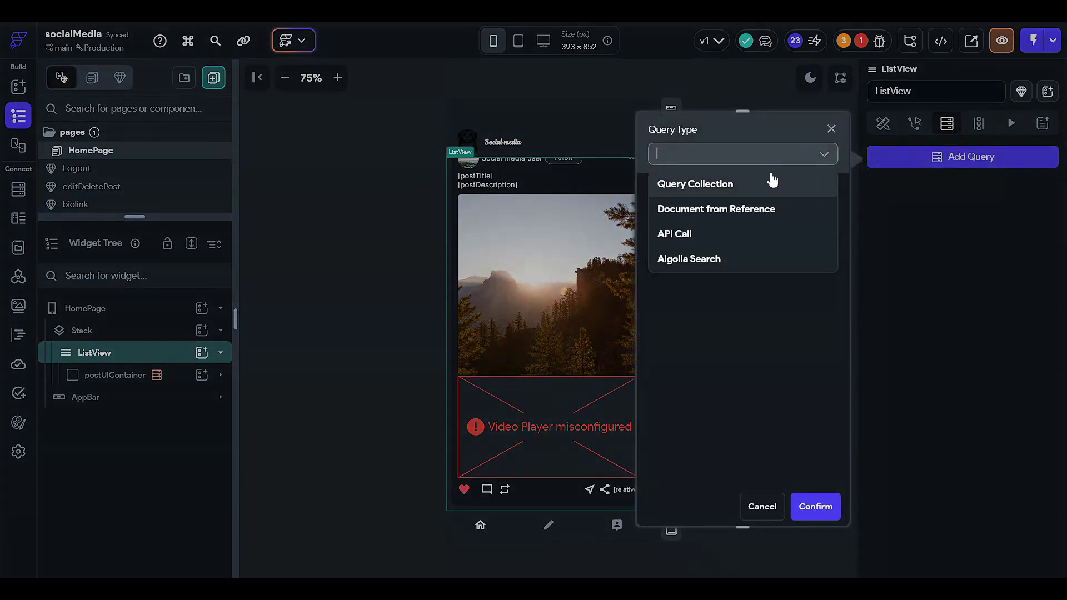
{"action": "left_click", "coordinate": [756, 185]}
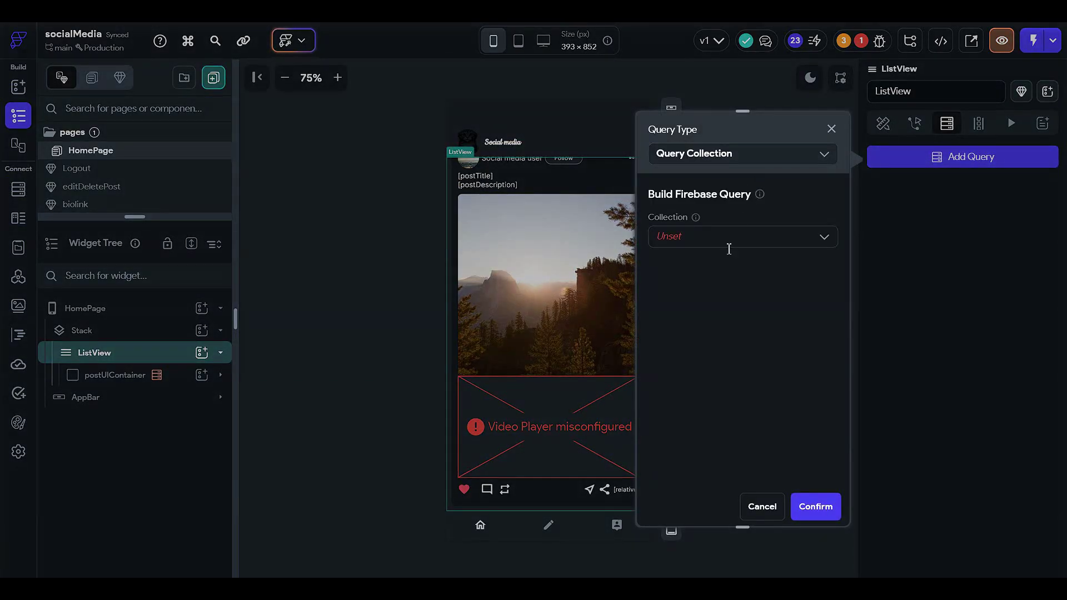
{"action": "left_click", "coordinate": [729, 245]}
{"action": "left_click", "coordinate": [722, 295]}
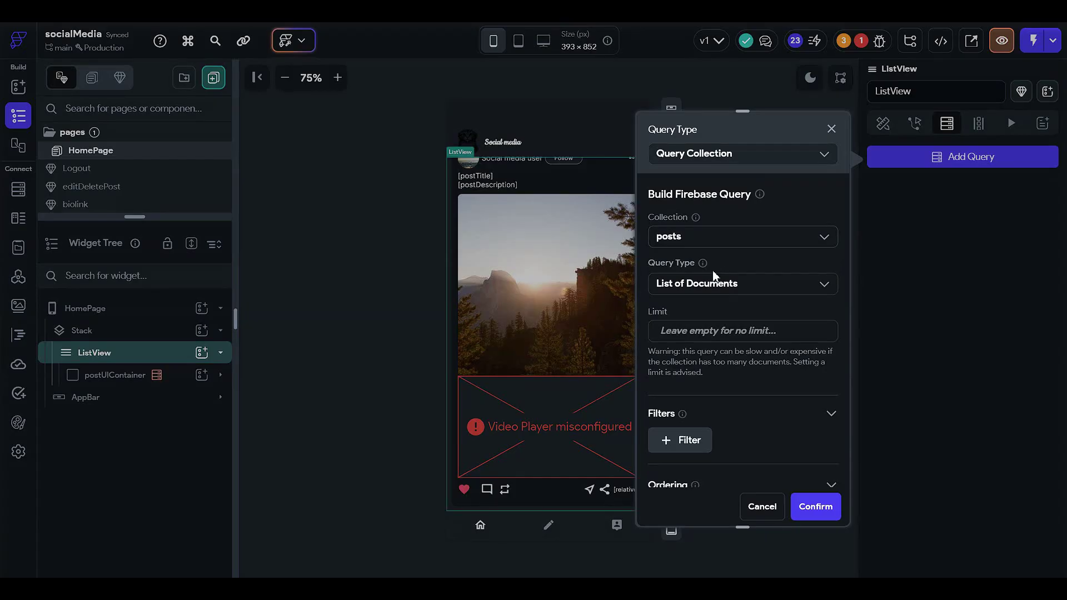
Order the posts query by timePosted in Decreasing order
{"action": "scroll", "coordinate": [731, 319], "scroll_direction": "down", "scroll_amount": 2}
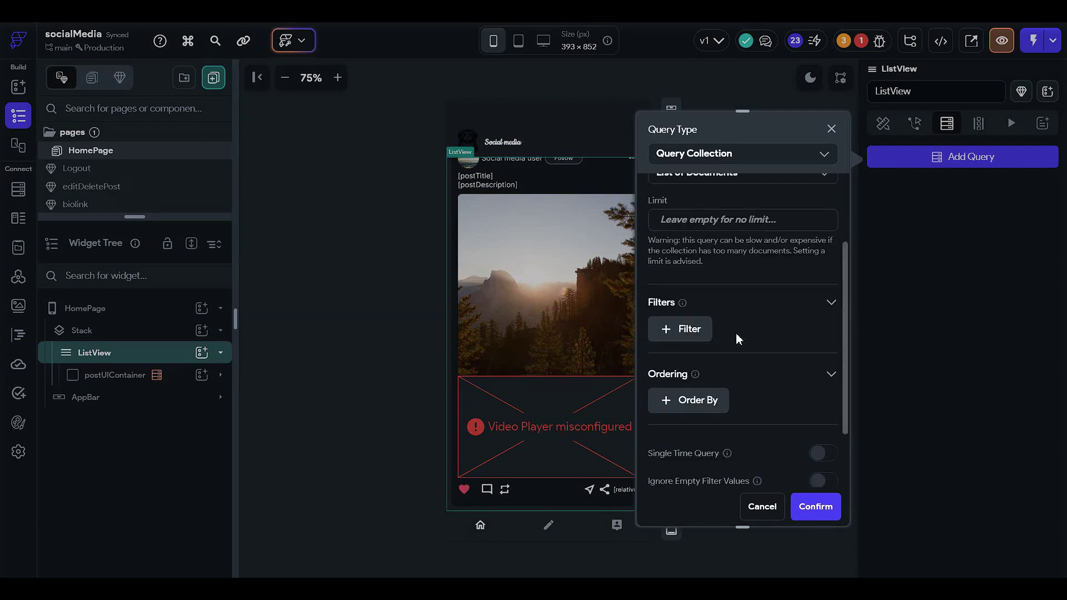
{"action": "scroll", "coordinate": [723, 344], "scroll_direction": "down", "scroll_amount": 2}
{"action": "left_click", "coordinate": [698, 314]}
{"action": "left_click", "coordinate": [713, 387]}
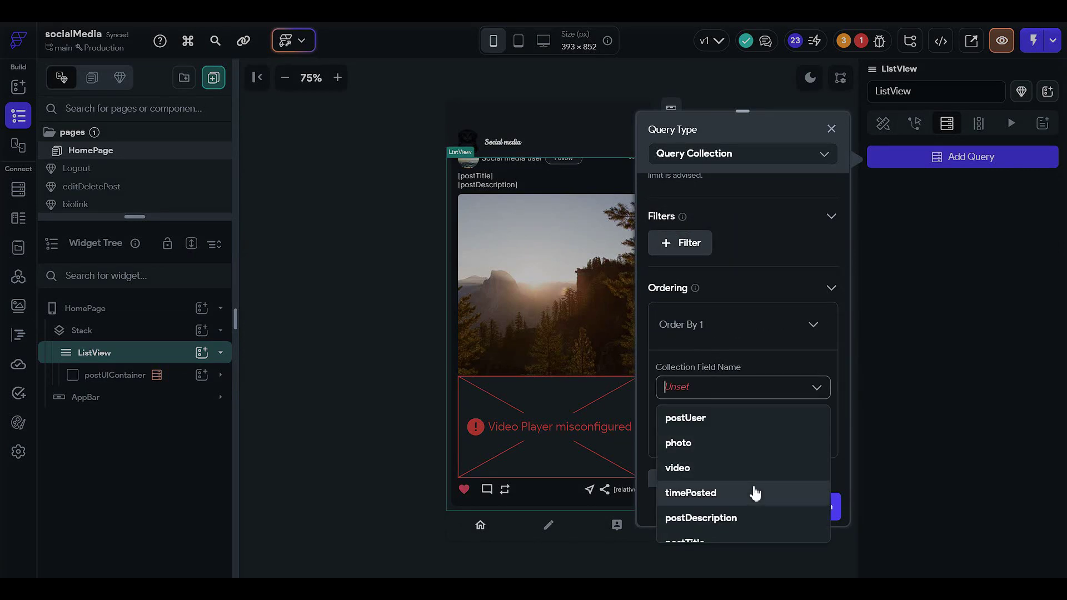
{"action": "left_click", "coordinate": [752, 493]}
{"action": "left_click", "coordinate": [752, 444]}
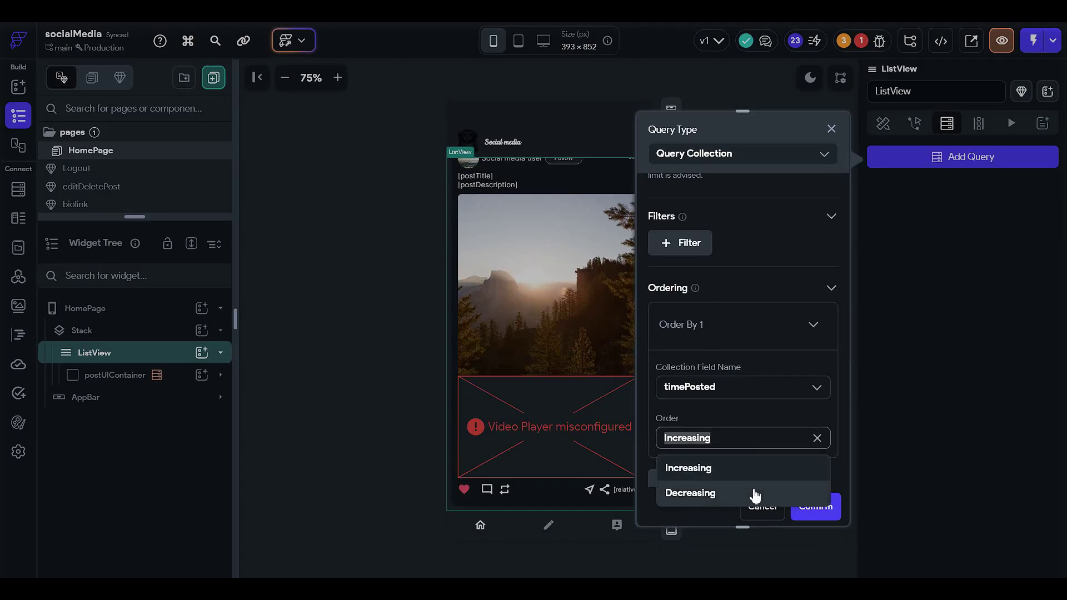
{"action": "left_click", "coordinate": [753, 493]}
Enable infinite scroll with a page size of 15 and confirm creation of the ListView's backend query
{"action": "scroll", "coordinate": [750, 427], "scroll_direction": "down", "scroll_amount": 1}
{"action": "scroll", "coordinate": [749, 422], "scroll_direction": "down", "scroll_amount": 2}
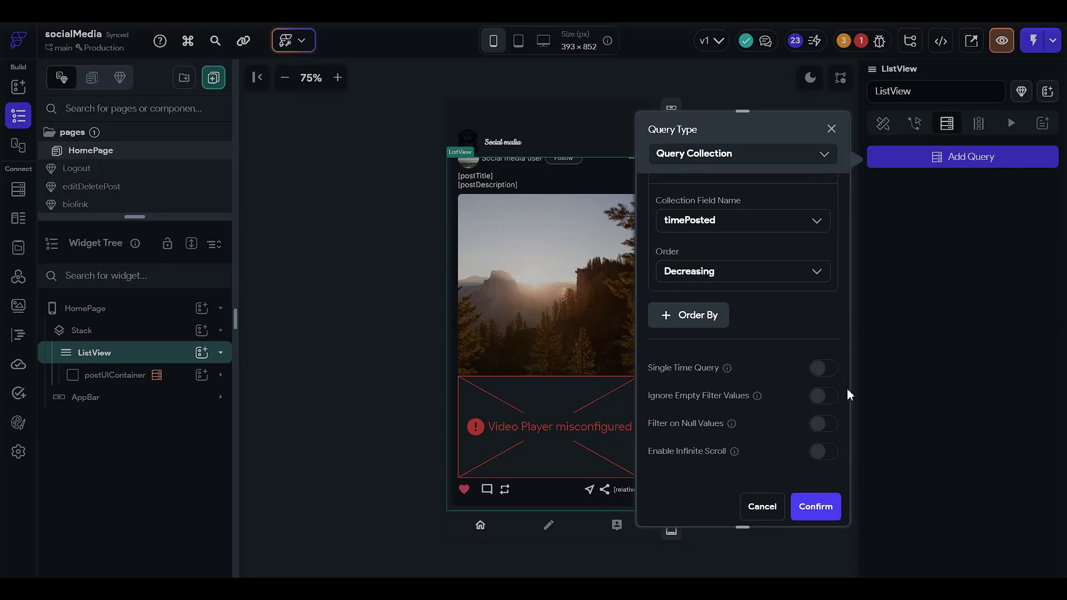
{"action": "left_click", "coordinate": [823, 452]}
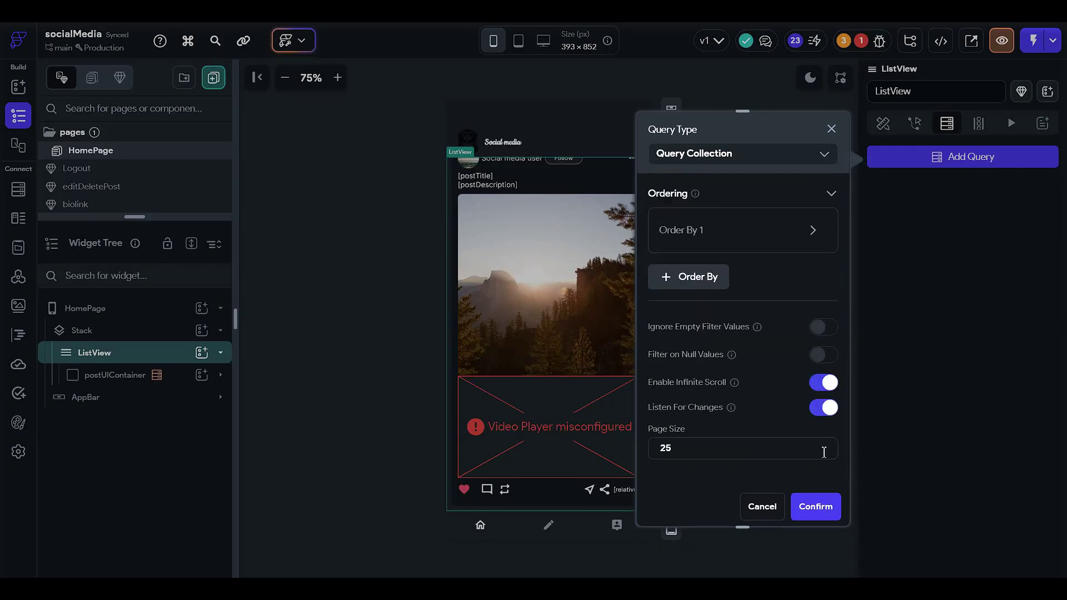
{"action": "left_click_drag", "start_coordinate": [695, 448], "coordinate": [499, 454]}
{"action": "type", "text": "15"}
{"action": "left_click", "coordinate": [820, 506]}
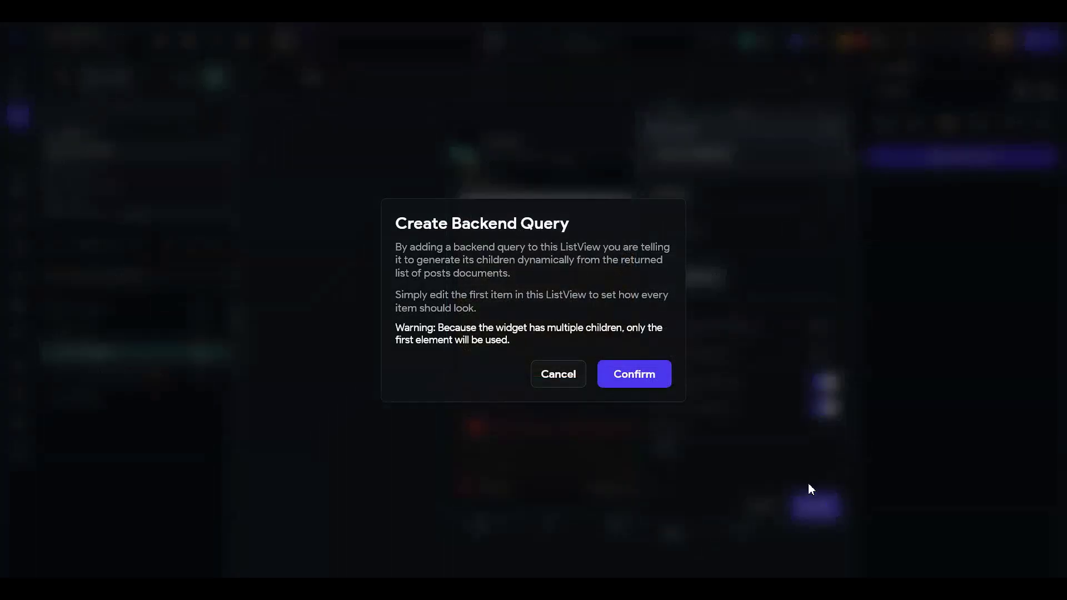
{"action": "left_click", "coordinate": [634, 375]}
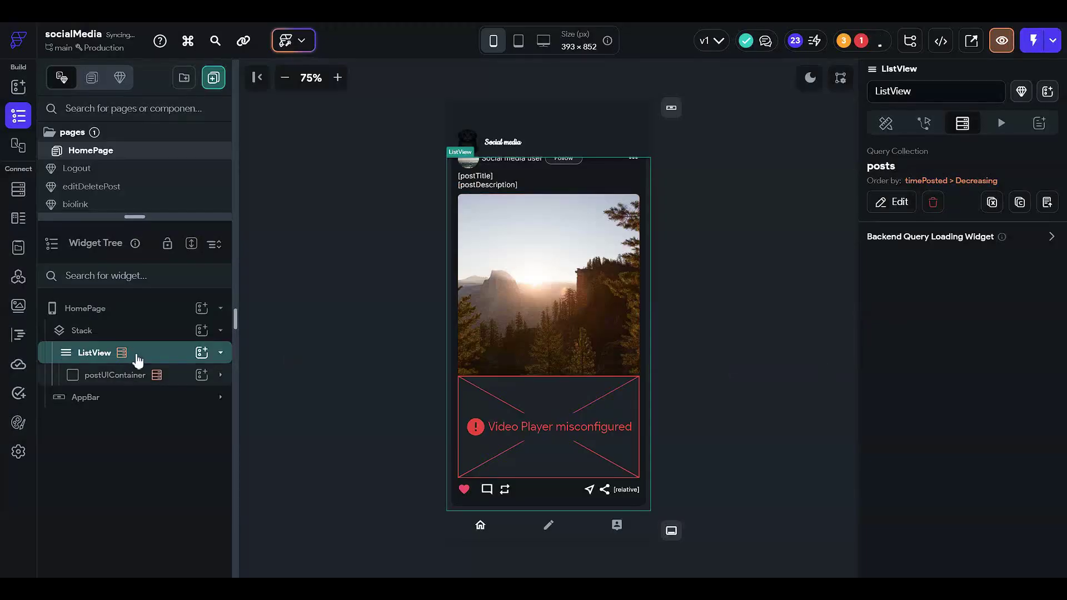
Review the postUIContainer's Document from Reference query and its action settings, and return to the HomePage properties
{"action": "left_click", "coordinate": [105, 375]}
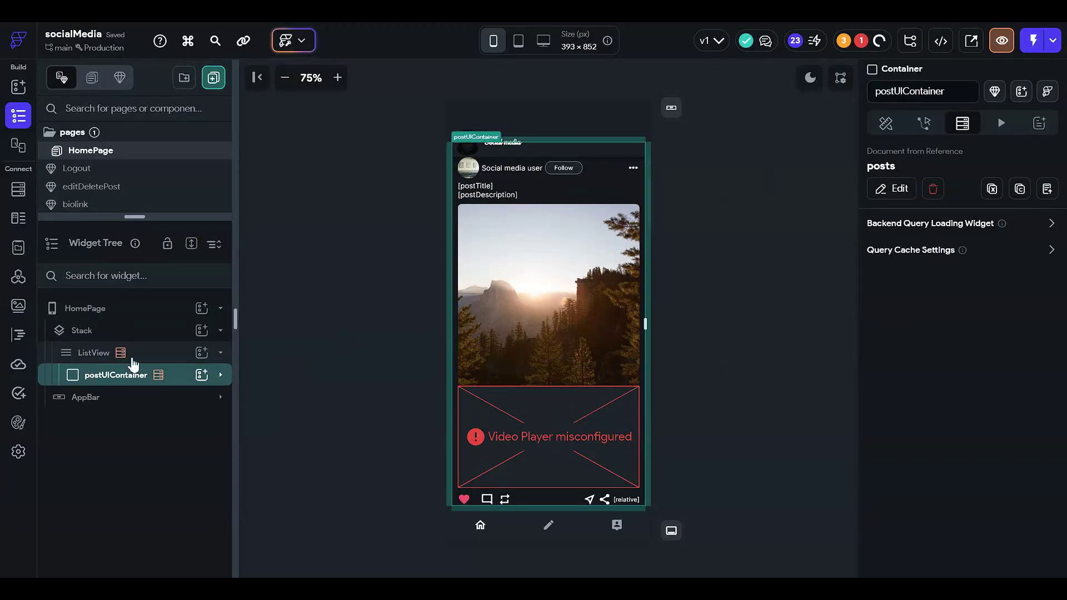
{"action": "left_click", "coordinate": [897, 193]}
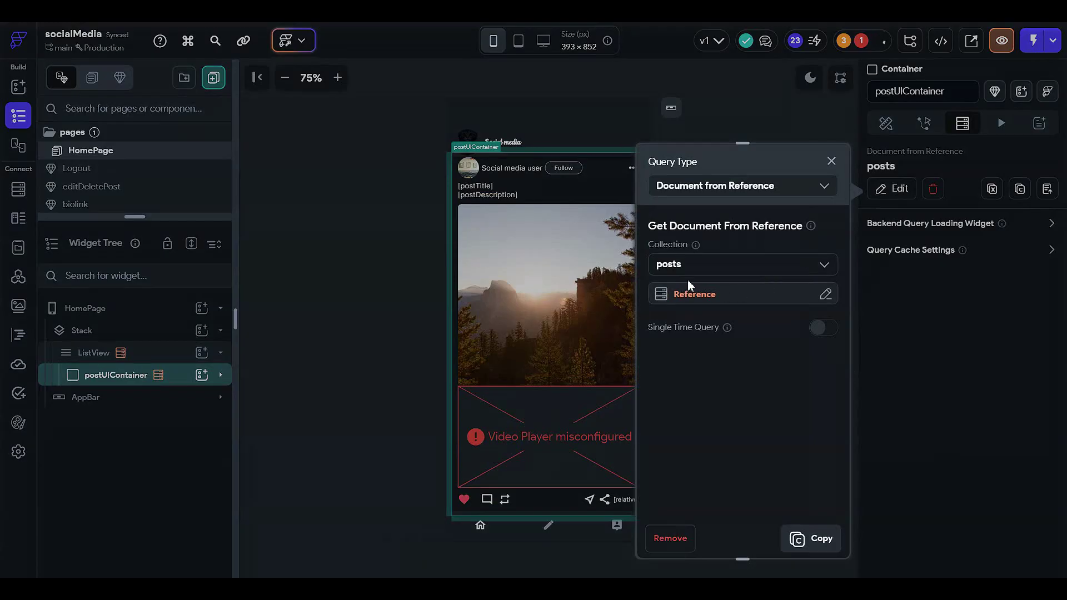
{"action": "left_click", "coordinate": [890, 339]}
{"action": "left_click", "coordinate": [924, 123]}
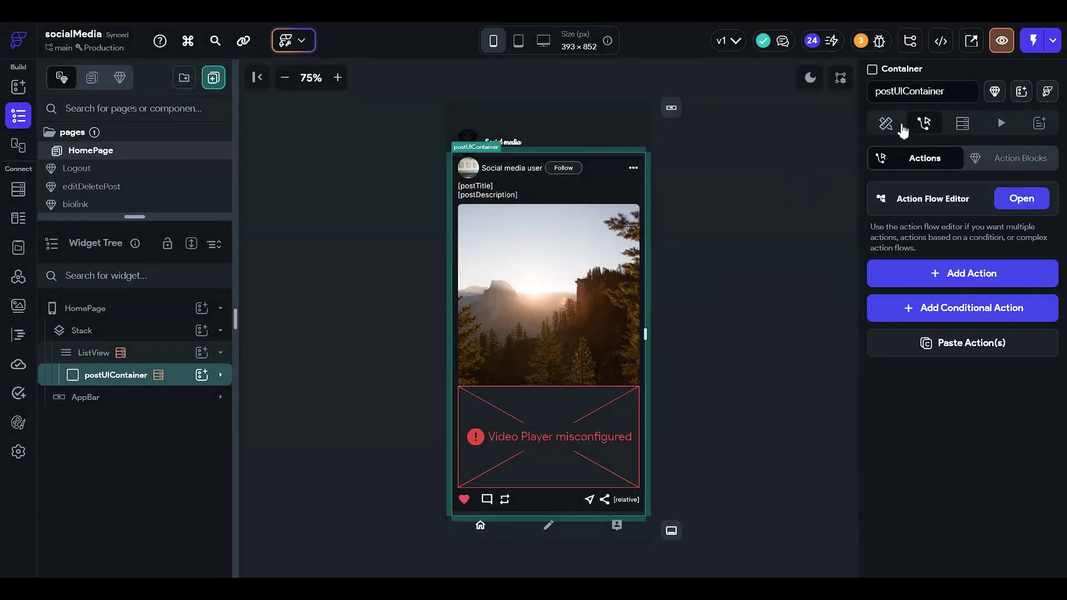
{"action": "left_click", "coordinate": [899, 127]}
{"action": "left_click", "coordinate": [717, 214]}
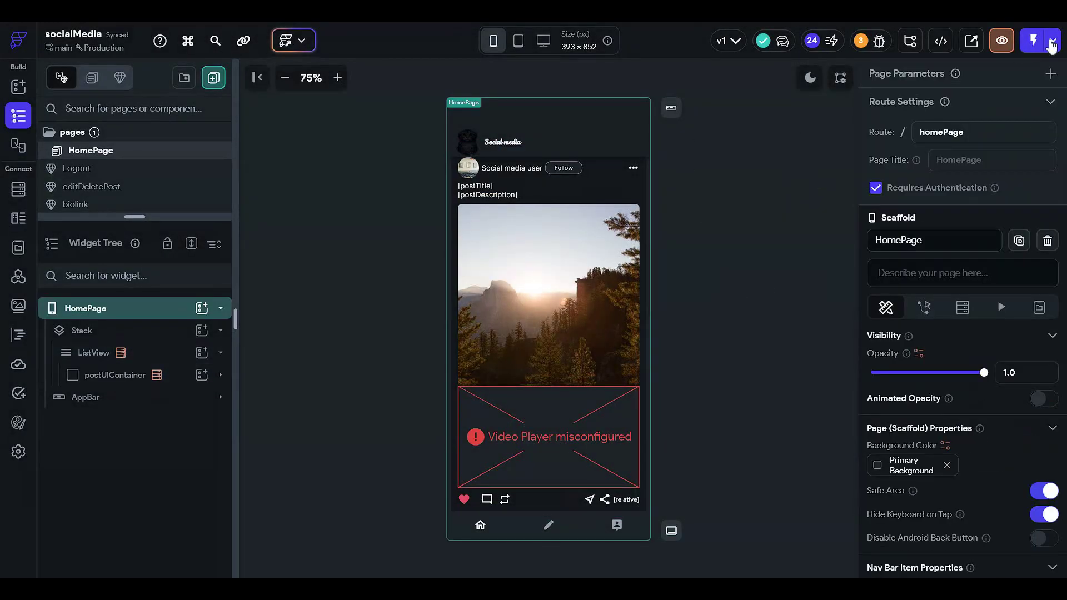
Run the app in Test mode and reduce the preview scale to 67%
{"action": "left_click", "coordinate": [1031, 49]}
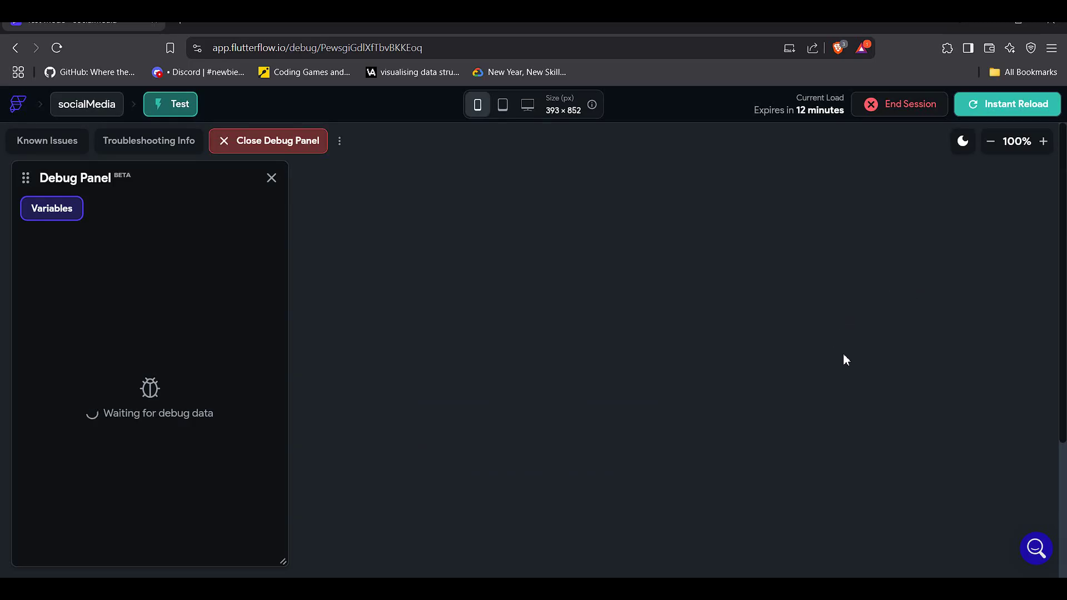
{"action": "scroll", "coordinate": [824, 306], "scroll_direction": "down", "scroll_amount": 2}
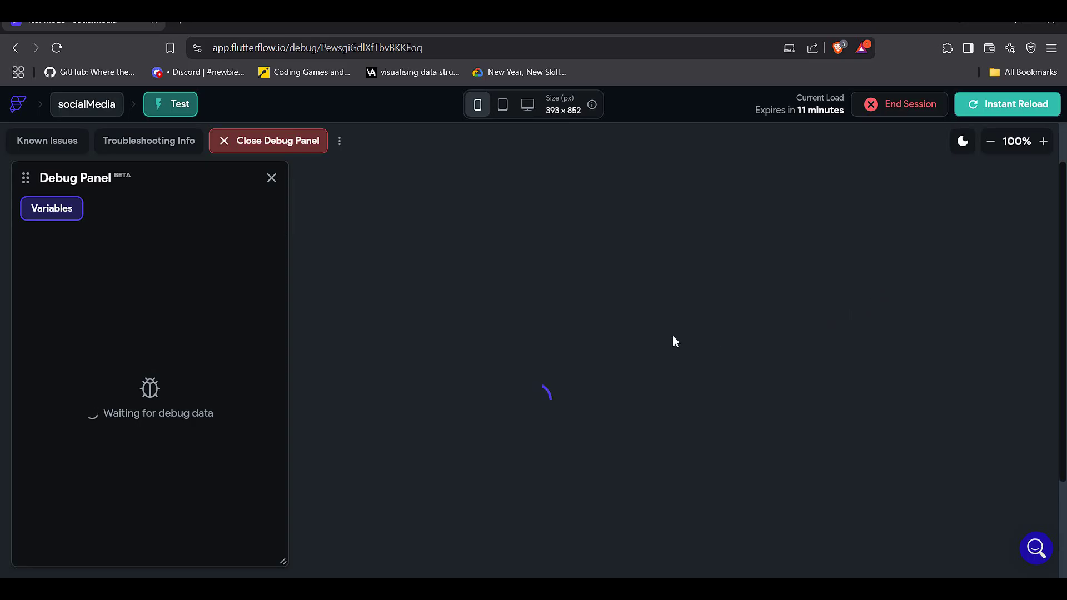
{"action": "left_click", "coordinate": [991, 142]}
{"action": "left_click", "coordinate": [992, 145]}
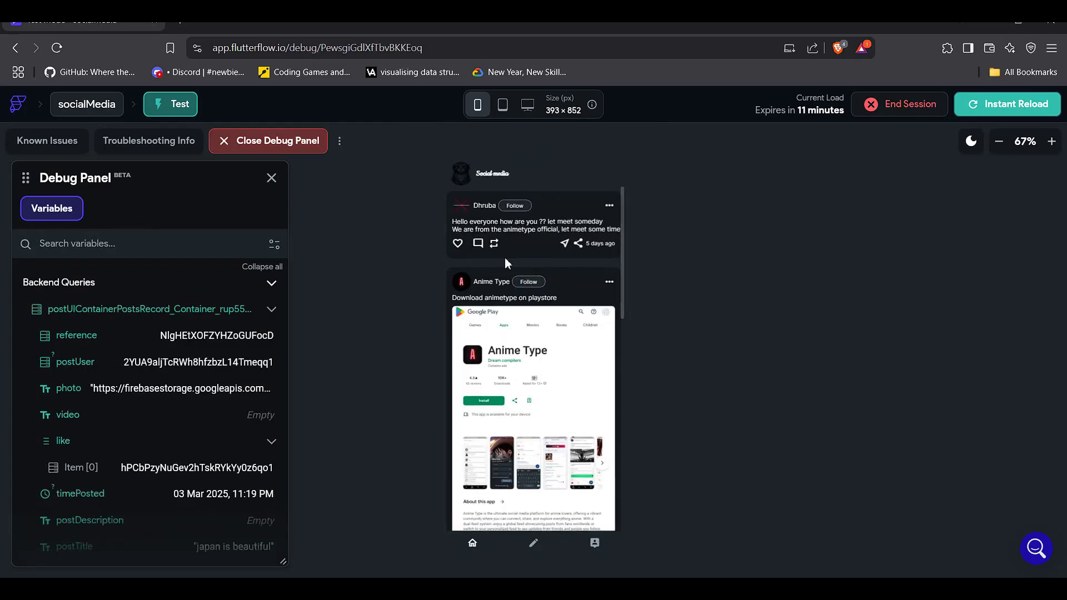
Browse the home feed's posts in the running app, and view the create post and profile pages
{"action": "scroll", "coordinate": [522, 285], "scroll_direction": "down", "scroll_amount": 1}
{"action": "scroll", "coordinate": [523, 284], "scroll_direction": "down", "scroll_amount": 12}
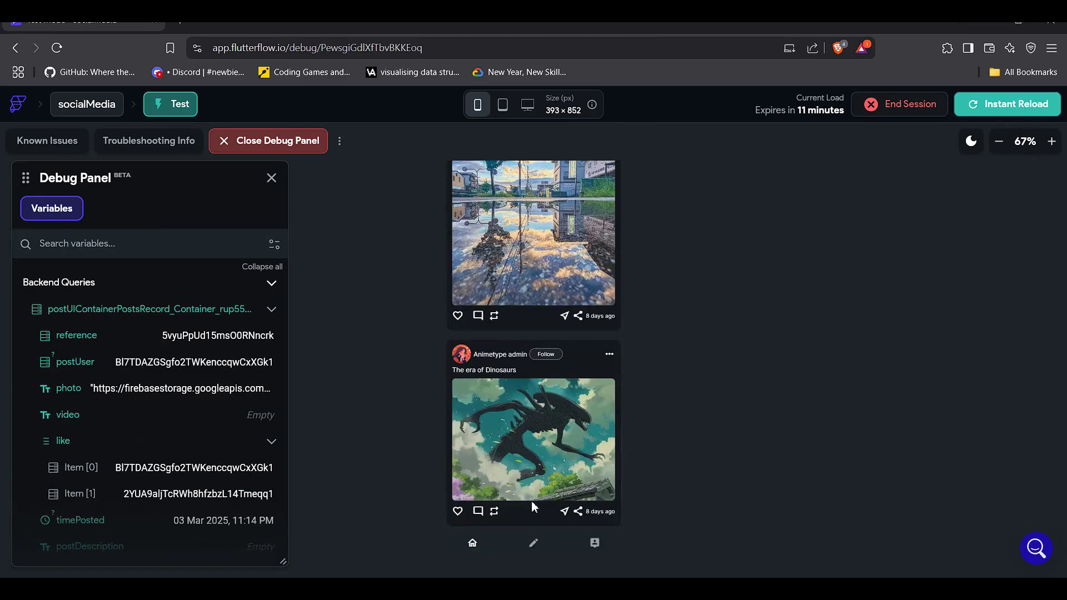
{"action": "scroll", "coordinate": [560, 451], "scroll_direction": "up", "scroll_amount": 10}
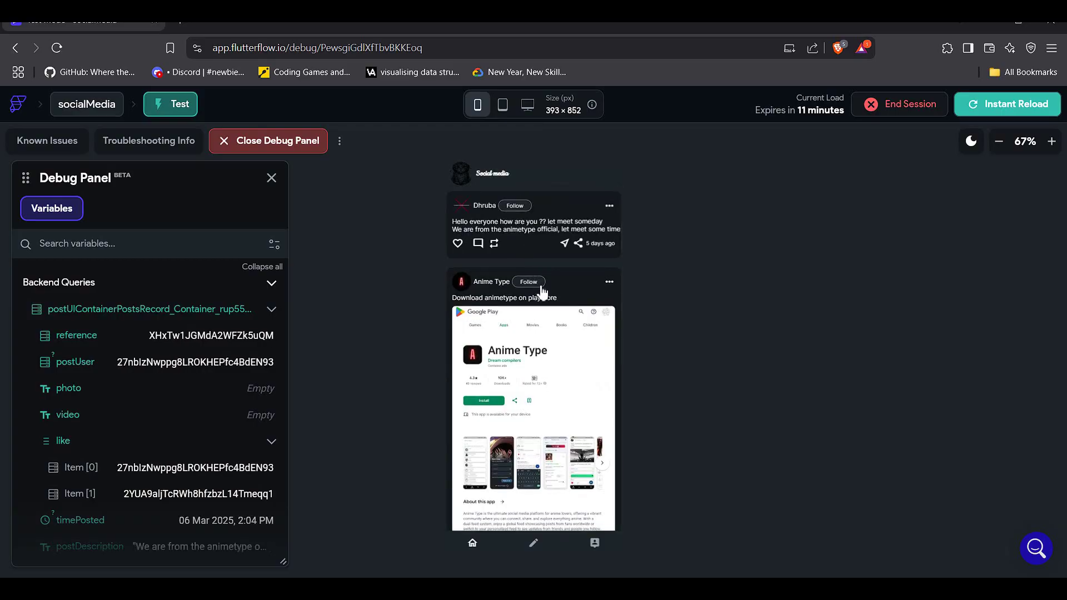
{"action": "scroll", "coordinate": [548, 356], "scroll_direction": "down", "scroll_amount": 8}
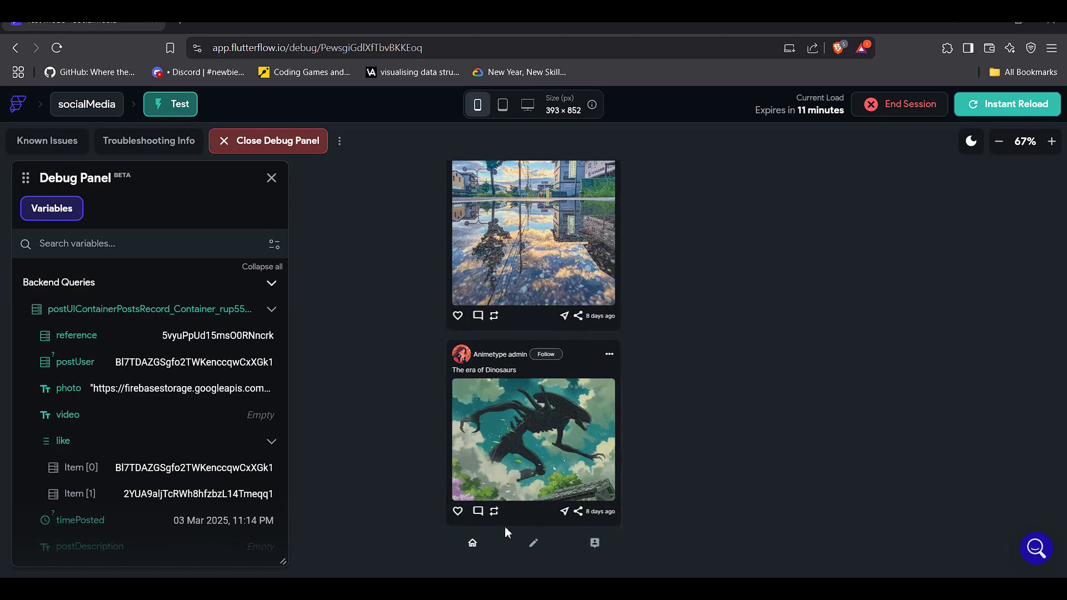
{"action": "left_click", "coordinate": [526, 552]}
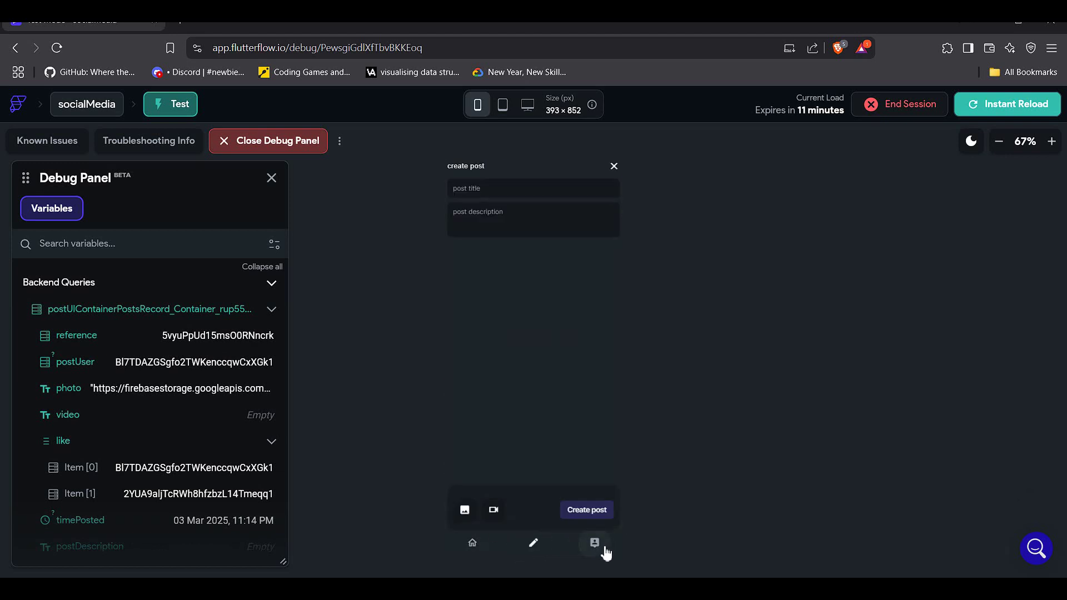
{"action": "left_click", "coordinate": [600, 548]}
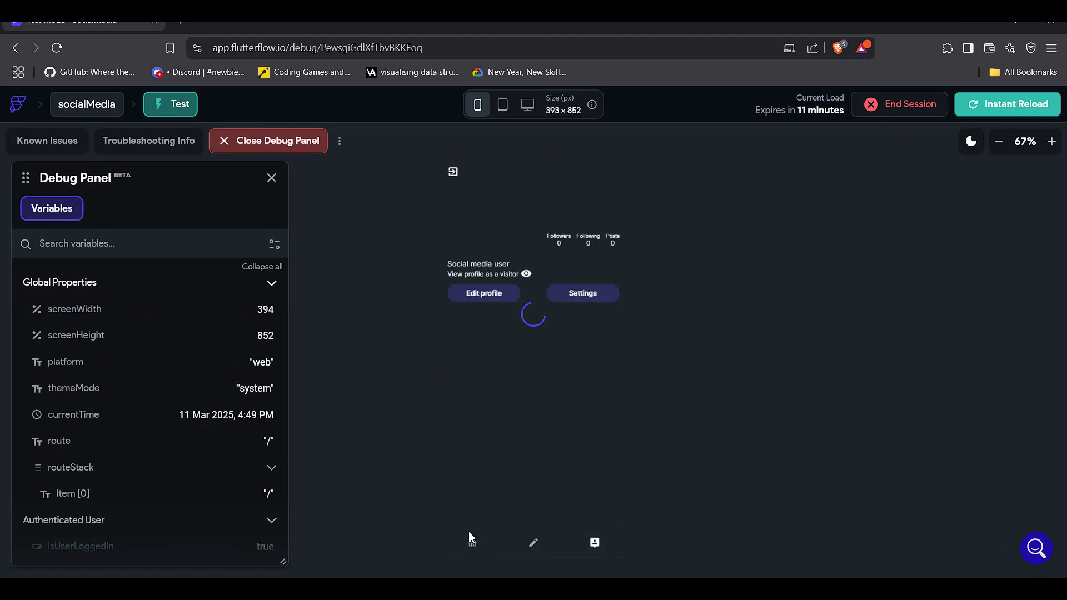
Return to the running app's home feed to check its posts, and switch back to the FlutterFlow project editor
{"action": "left_click", "coordinate": [488, 555]}
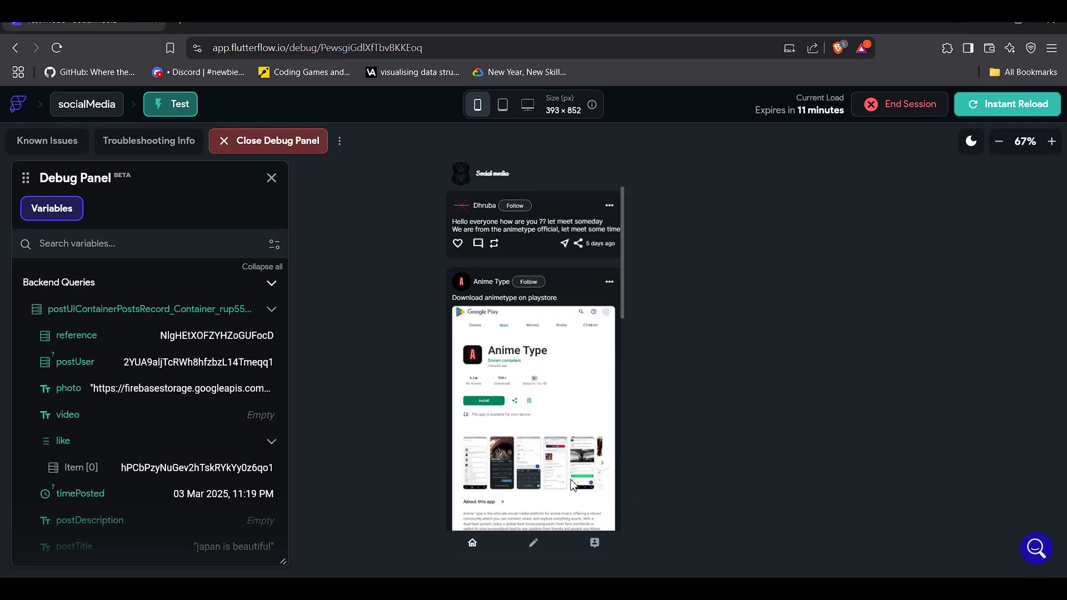
{"action": "scroll", "coordinate": [578, 356], "scroll_direction": "down", "scroll_amount": 3}
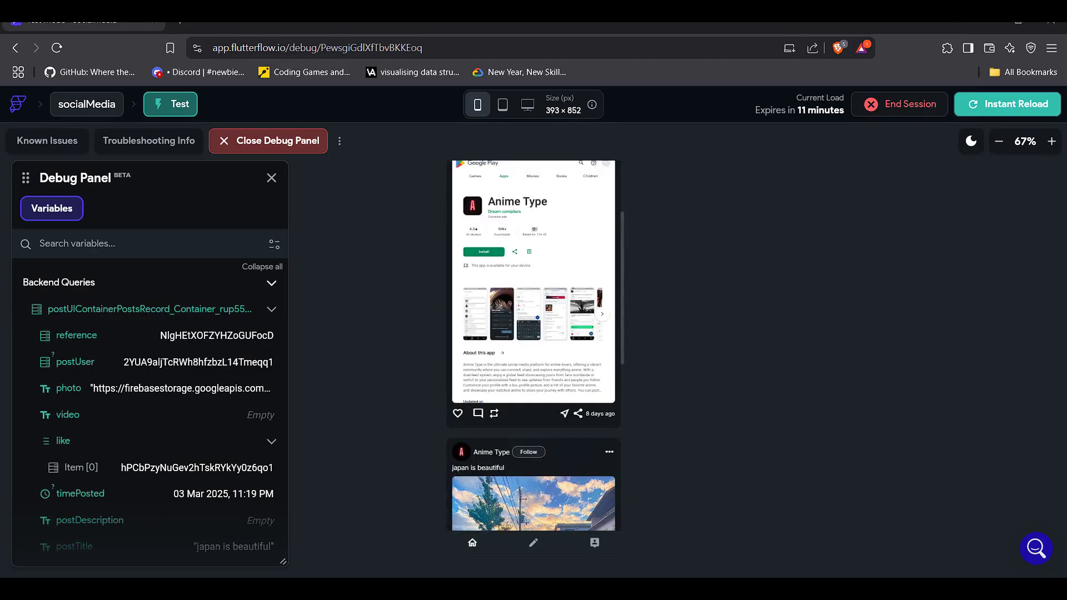
{"action": "key", "text": "alt+Tab"}
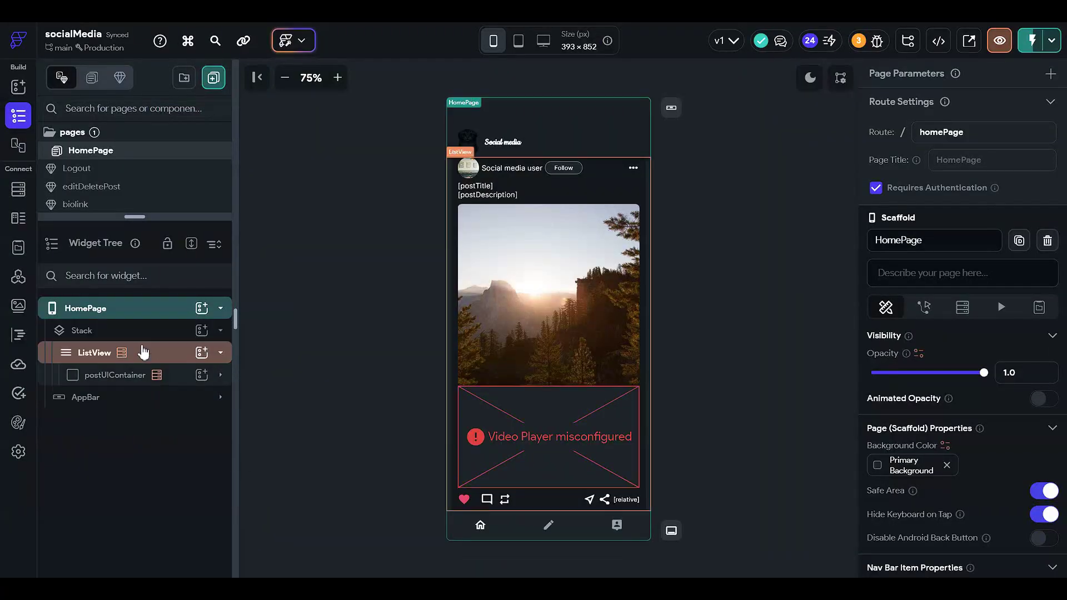
Review the ListView's posts query and action settings, collapse it in the widget tree, and return to the HomePage properties
{"action": "left_click", "coordinate": [182, 336]}
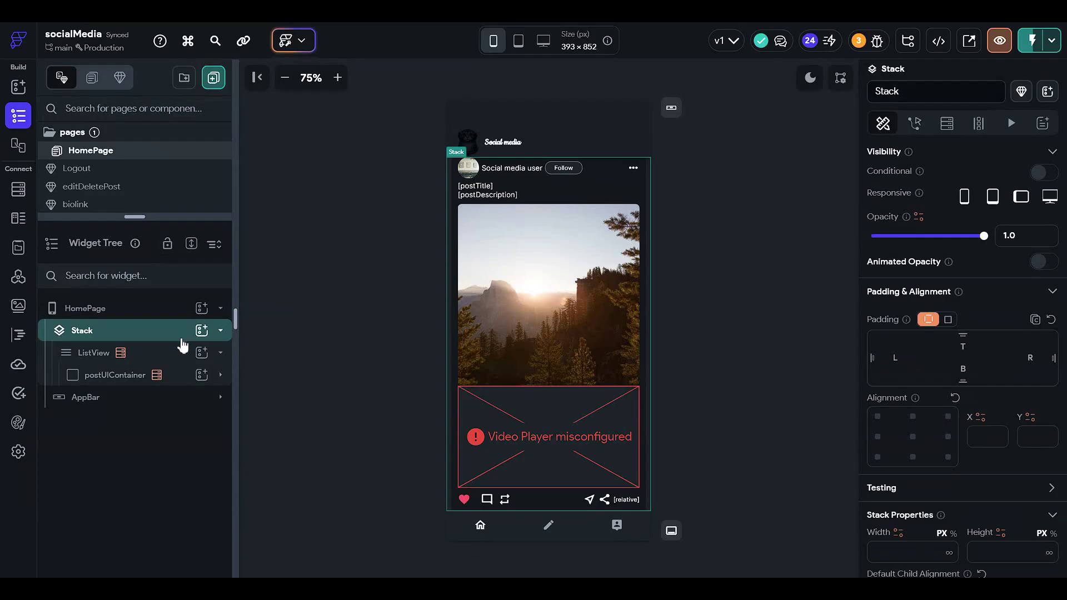
{"action": "left_click", "coordinate": [183, 355]}
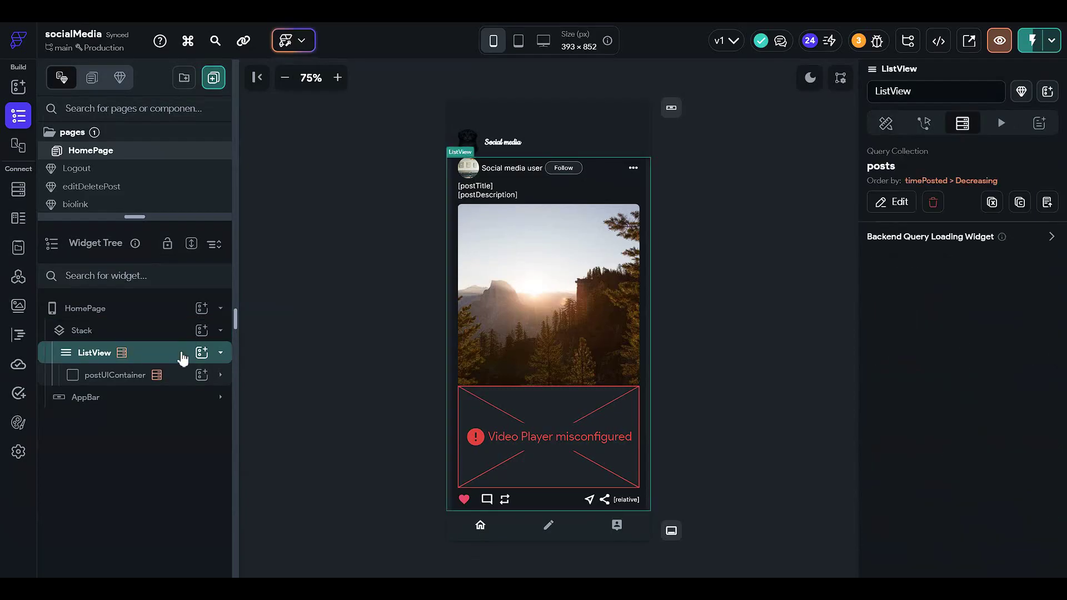
{"action": "left_click", "coordinate": [183, 355]}
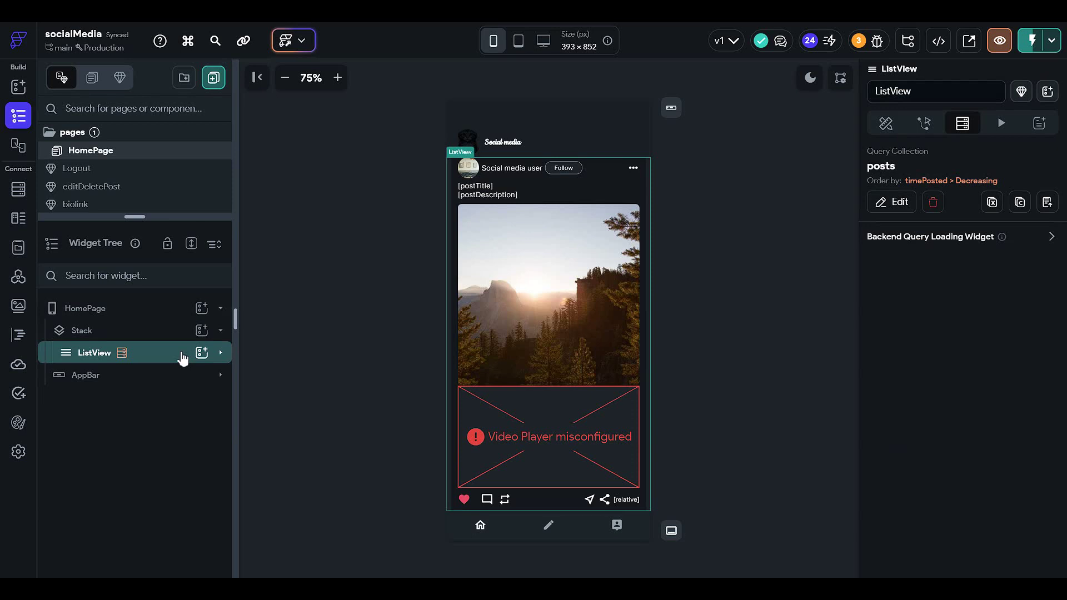
{"action": "left_click", "coordinate": [924, 123]}
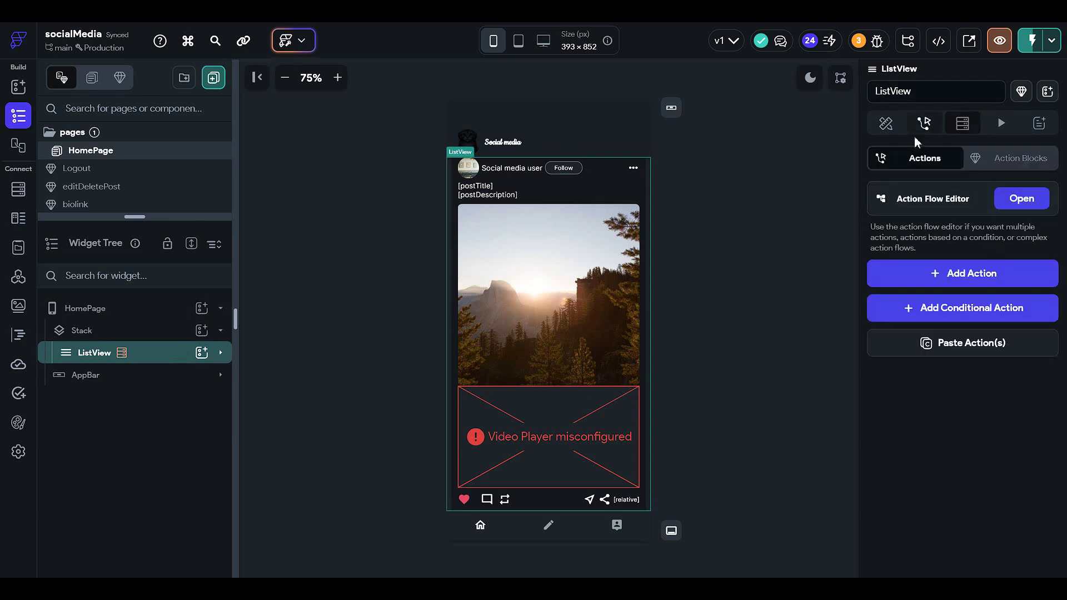
{"action": "left_click", "coordinate": [888, 125]}
{"action": "left_click", "coordinate": [735, 237]}
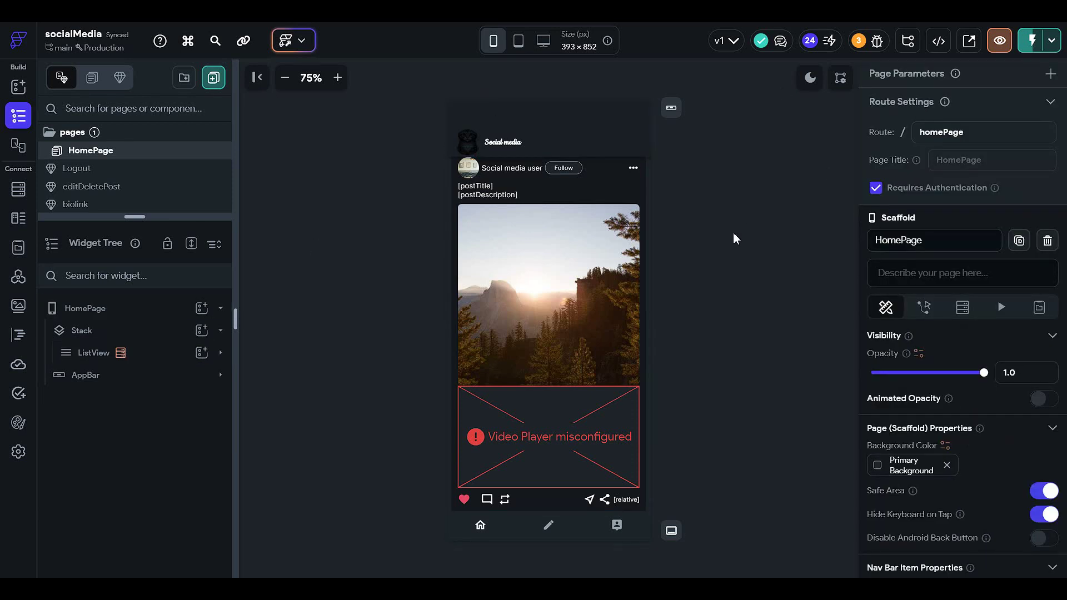